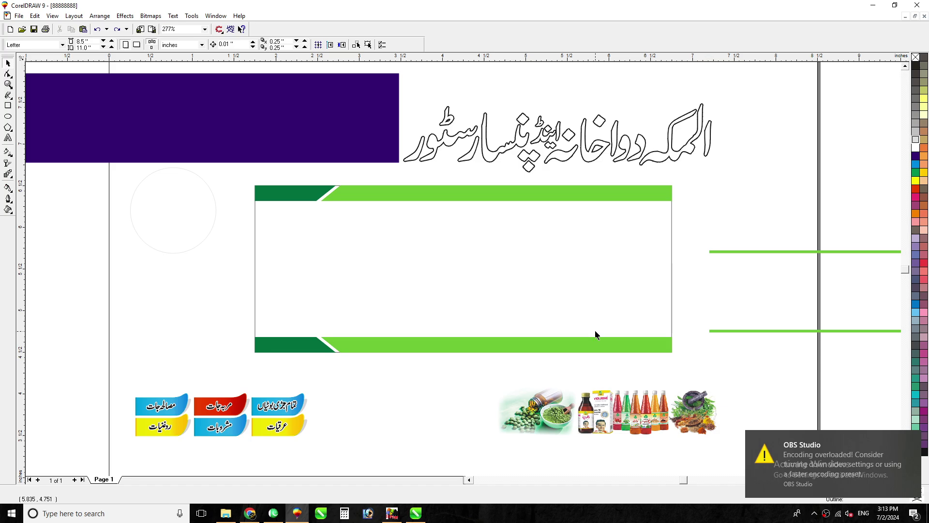
Undo the earlier moves until the purple panel, green lines, white Urdu headline and white circle are back in the banner.
key(ctrl+z)
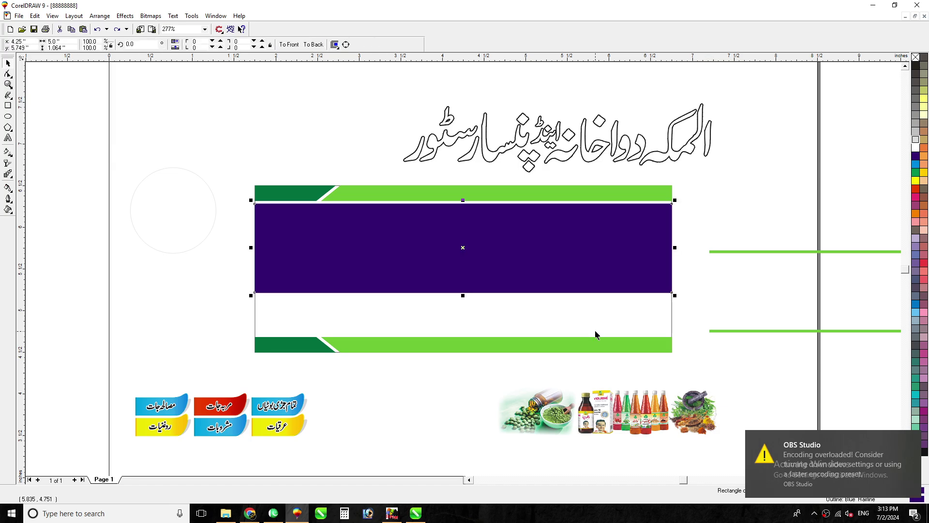
key(ctrl+z)
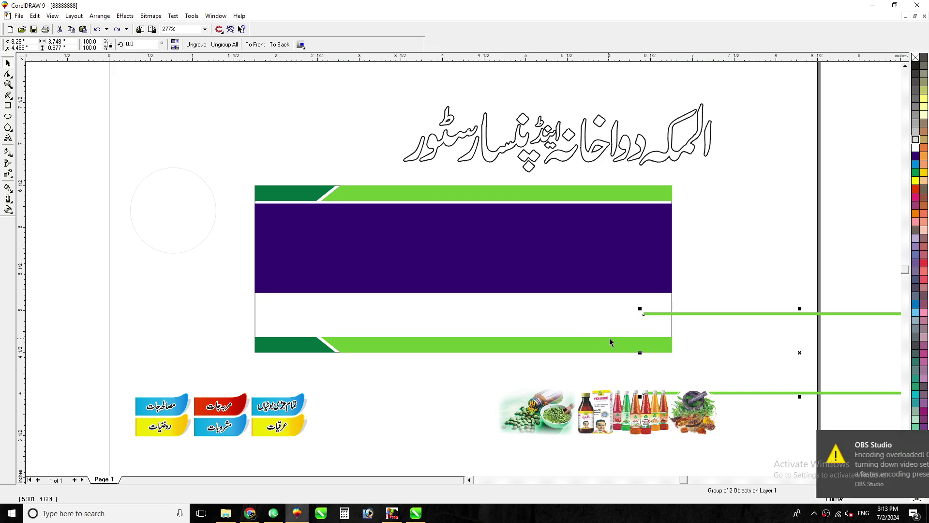
key(ctrl+z)
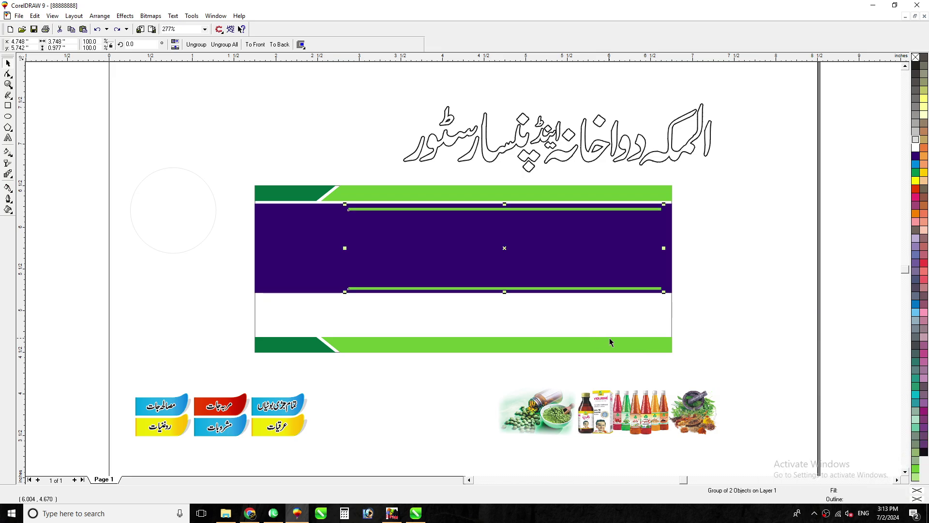
key(ctrl+z)
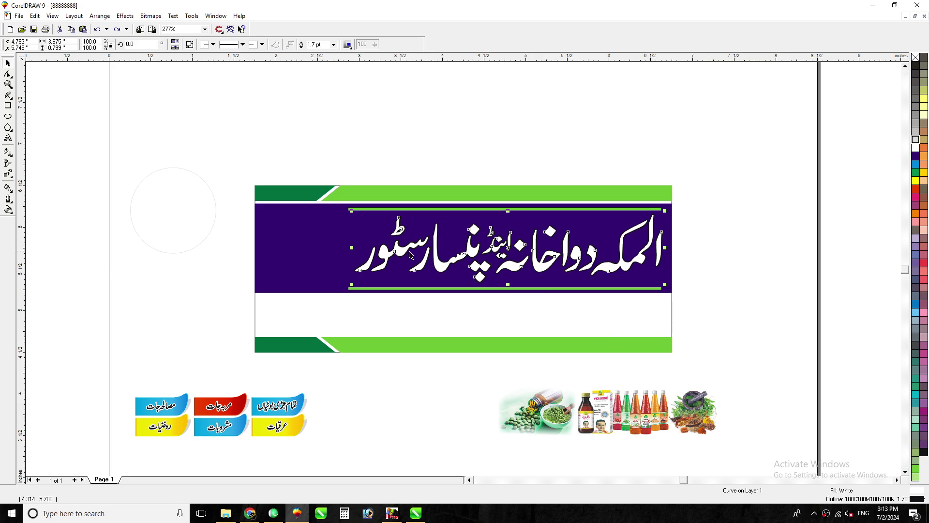
key(ctrl+z)
key(ctrl+z)
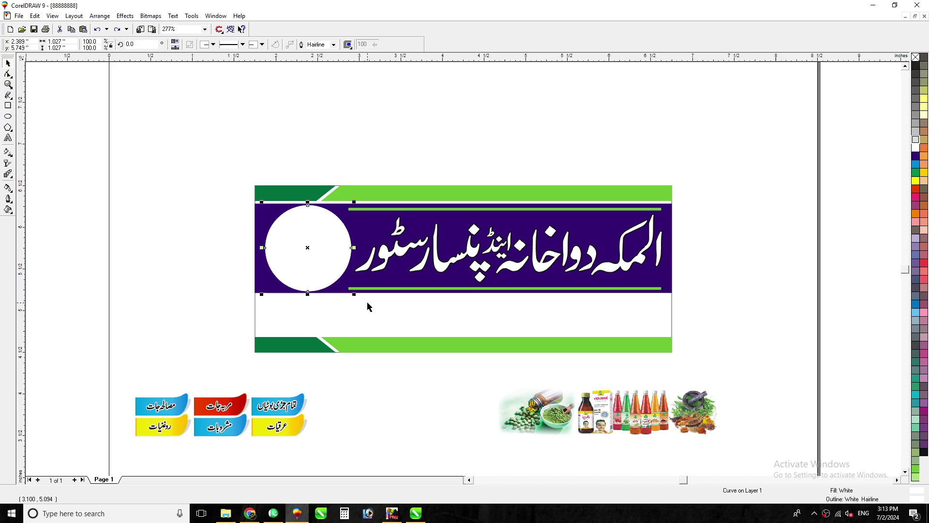
click(916, 182)
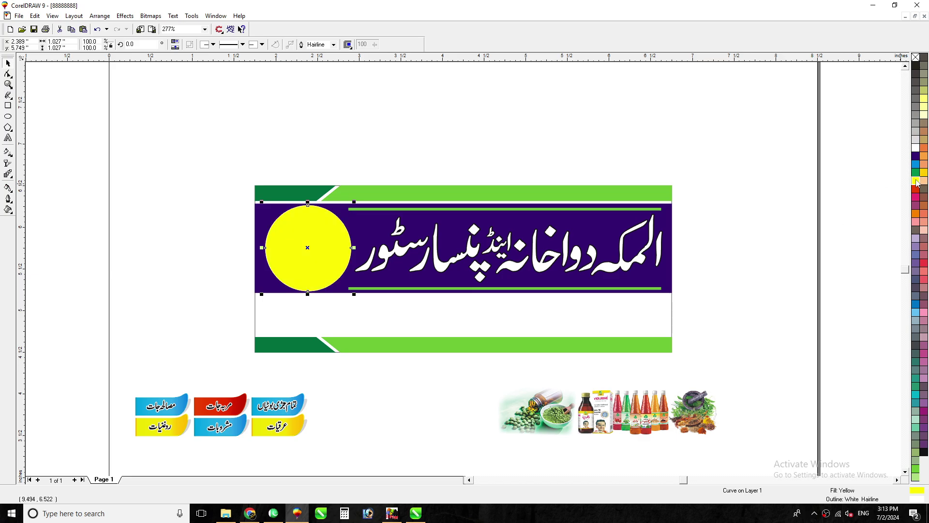
right_click(916, 182)
drag(229, 178, 413, 338)
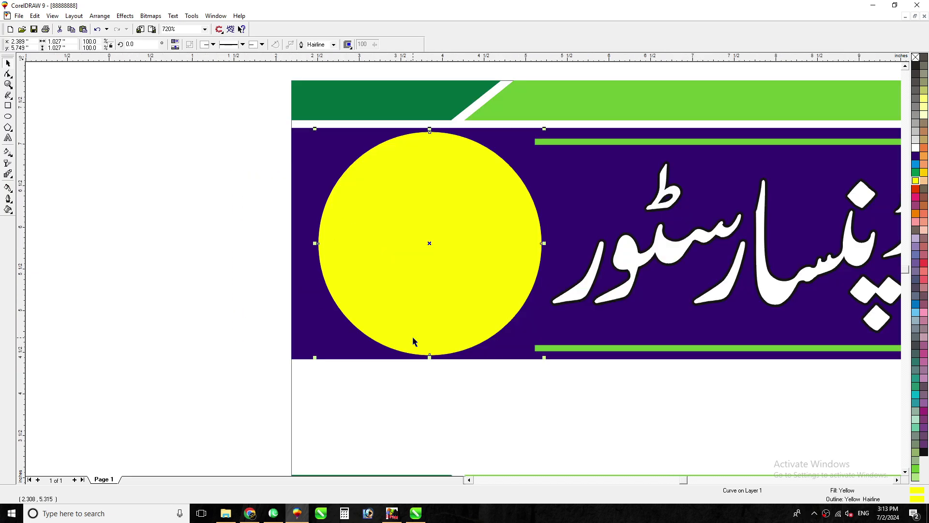
key(F3)
key(ctrl+z)
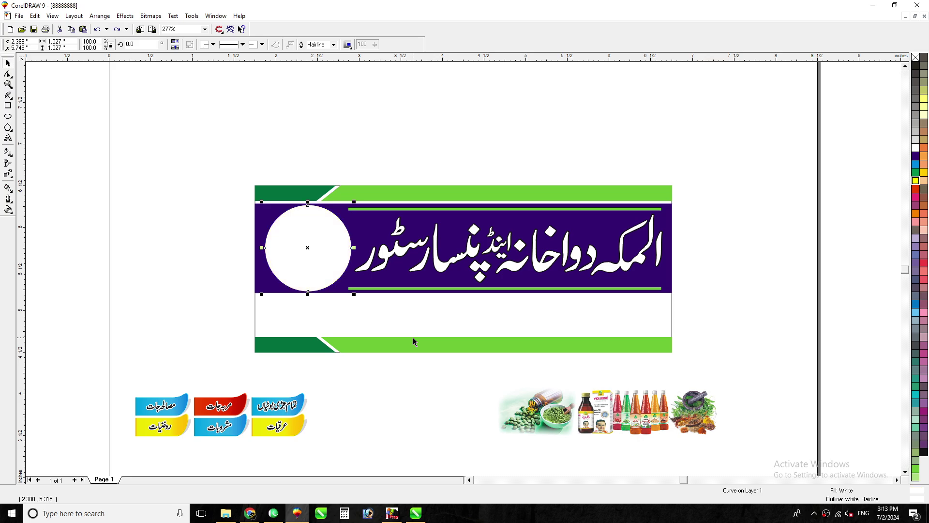
Undo further until the product pictures and the six Urdu labels are back in the banner's white strip, then deselect everything.
key(ctrl+z)
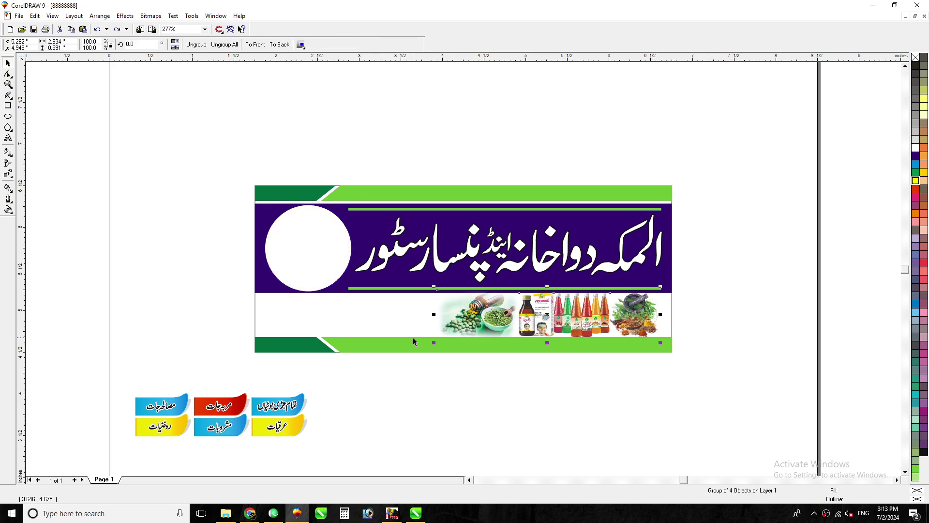
key(ctrl+shift+z)
key(ctrl+z)
key(ctrl+u)
key(ctrl+z)
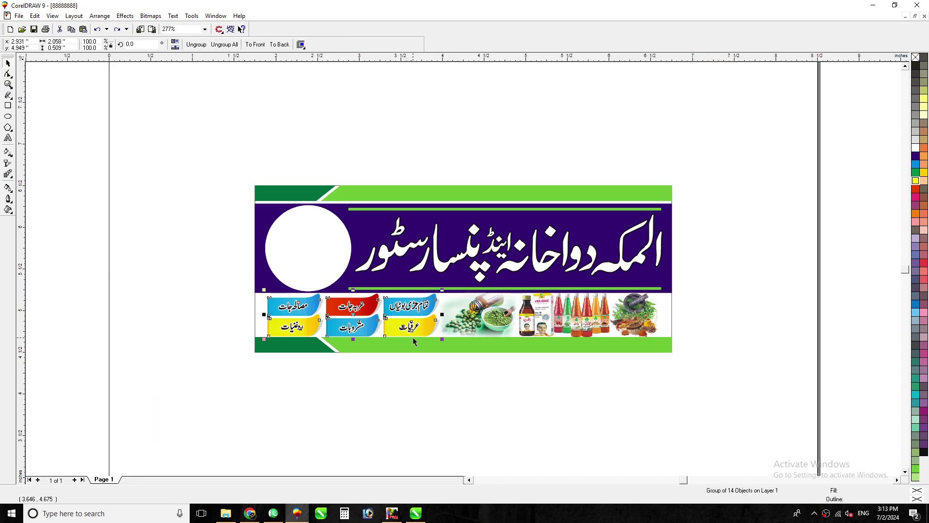
key(ctrl+u)
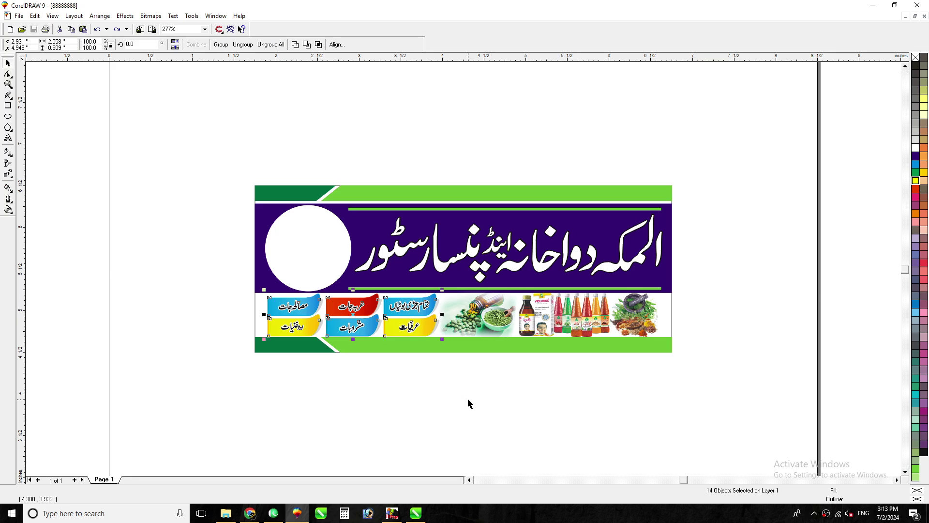
key(ctrl+g)
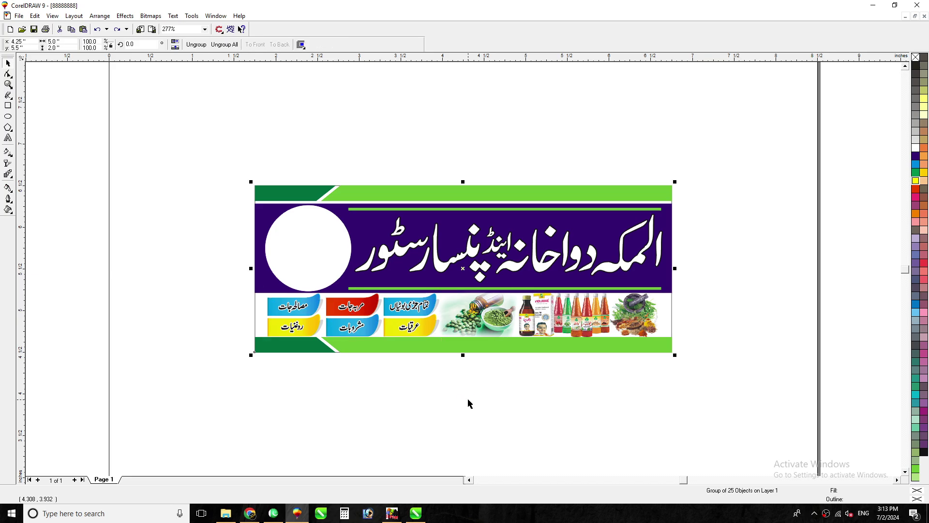
click(469, 399)
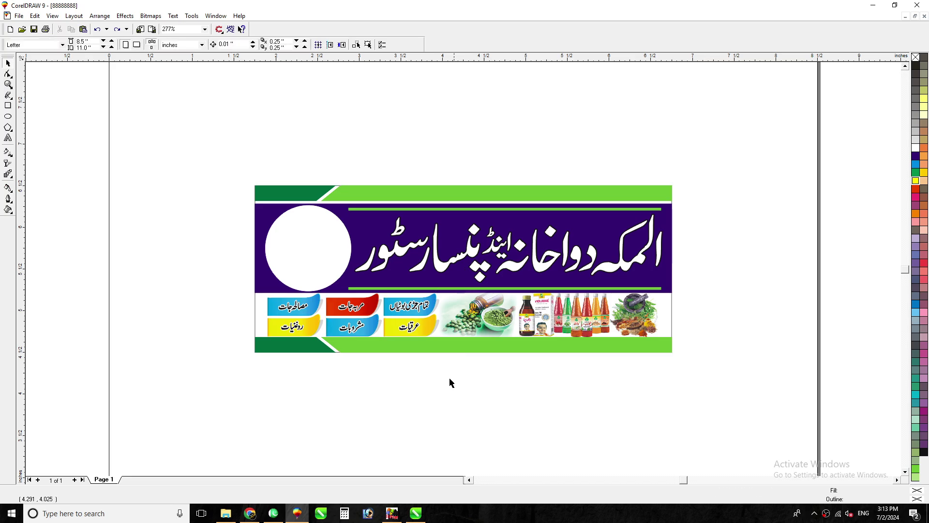
Give the white circle in the purple panel a yellow fill and a yellow outline.
key(z)
drag(227, 167, 412, 329)
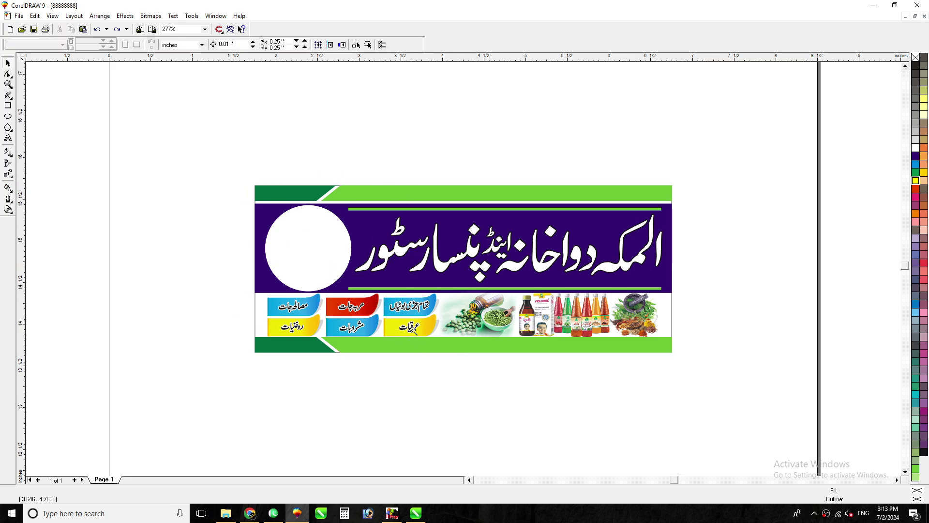
click(443, 274)
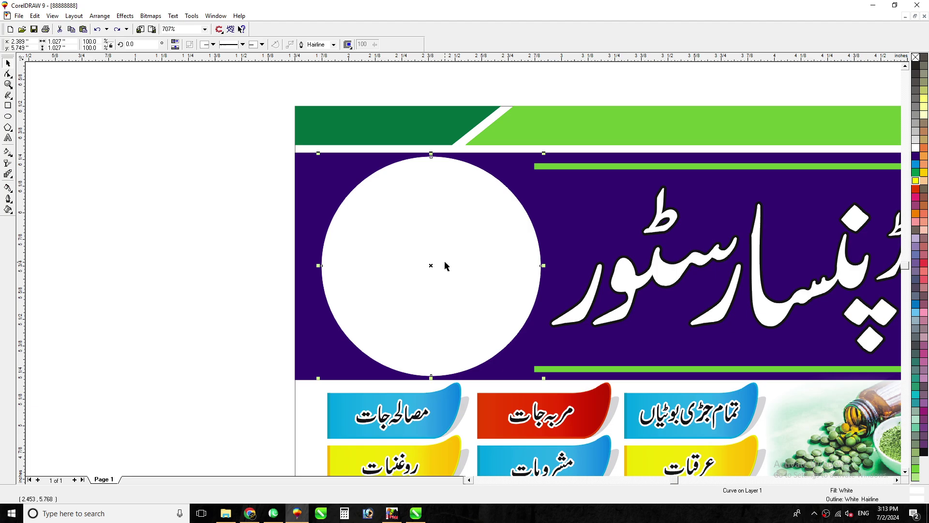
click(917, 181)
right_click(917, 181)
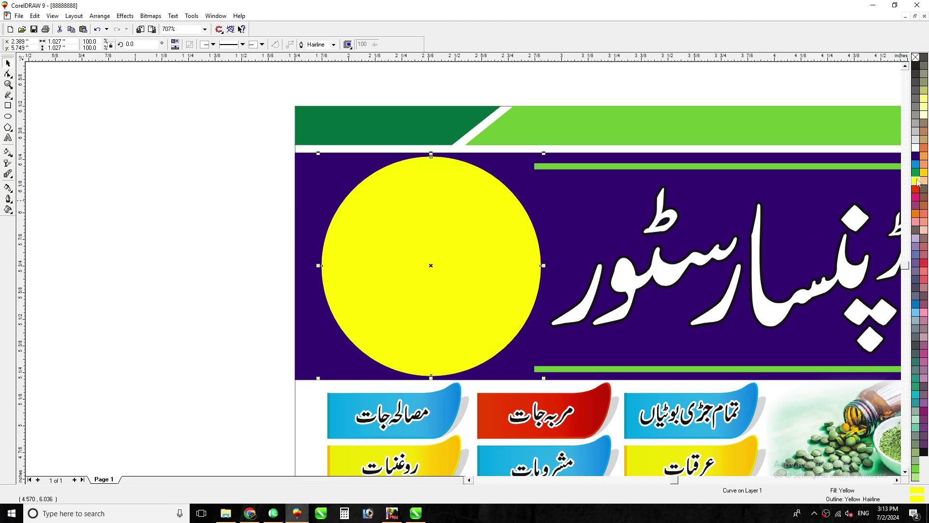
click(528, 87)
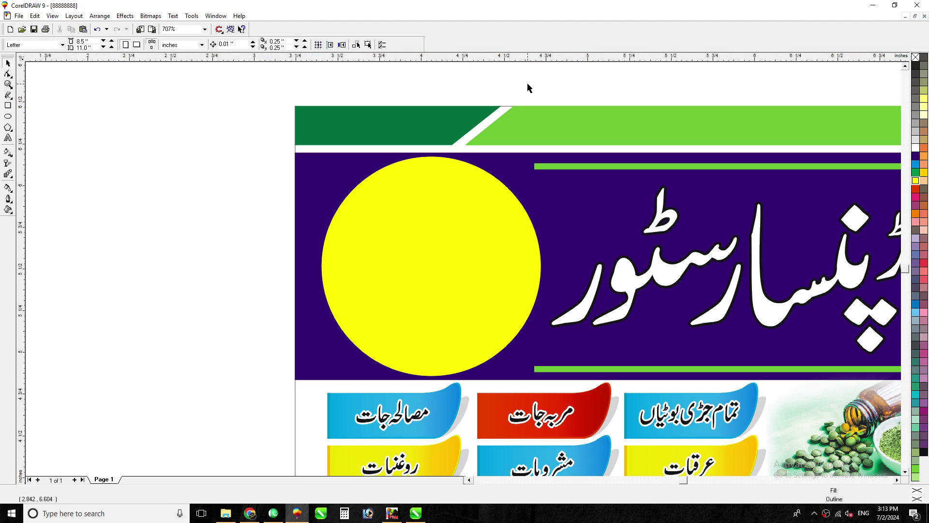
key(F4)
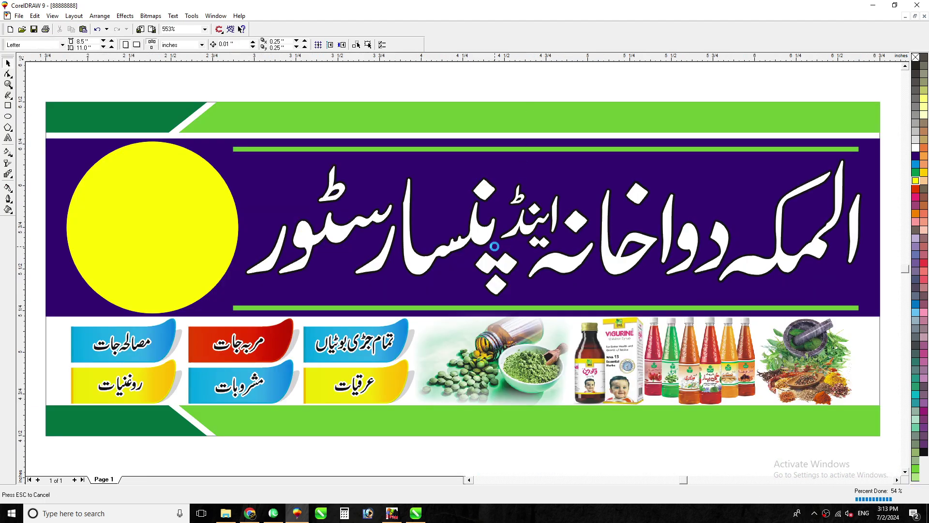
Switch to File Explorer and open the Logo Shop folder under G:\TGraphics\TGraphics Logo.
click(225, 513)
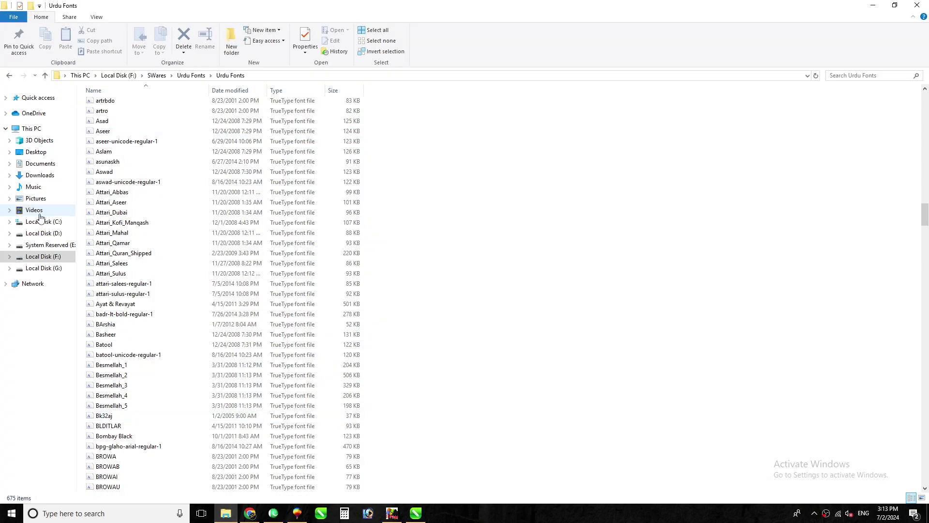
click(32, 129)
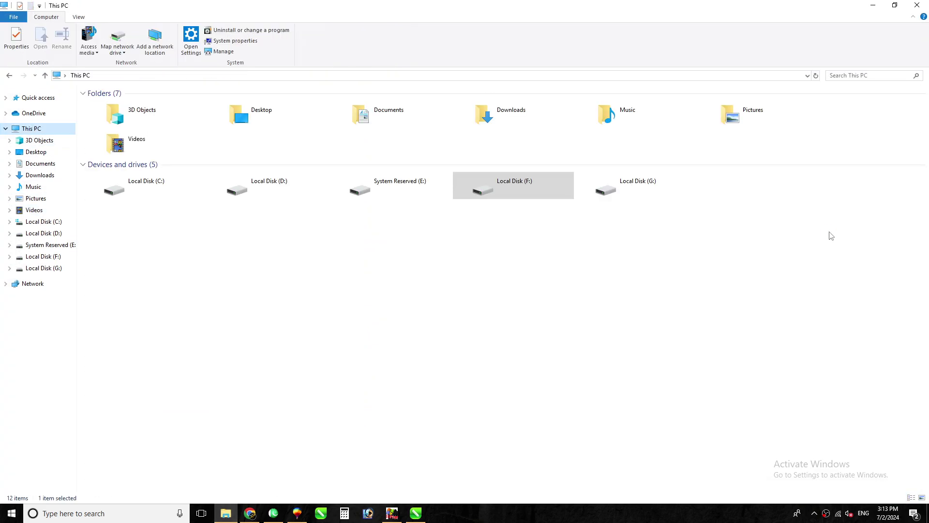
double_click(644, 183)
click(649, 182)
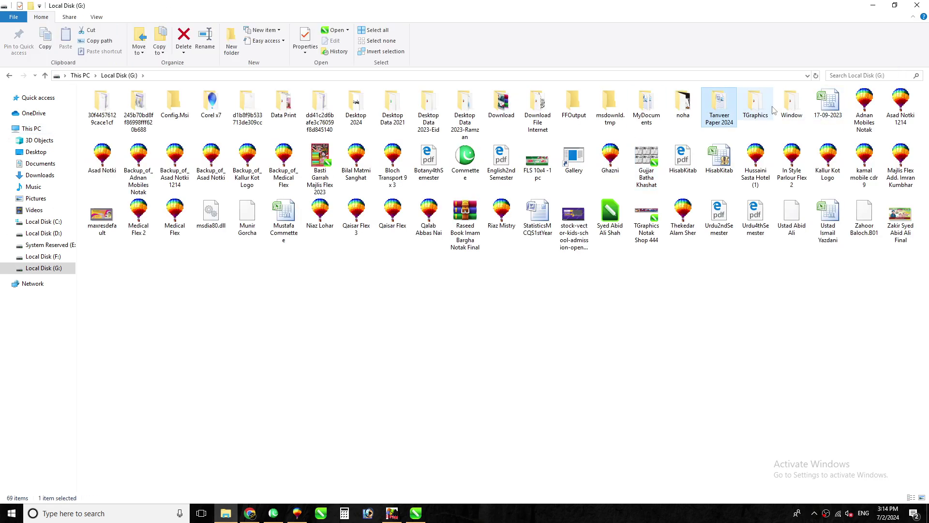
double_click(754, 104)
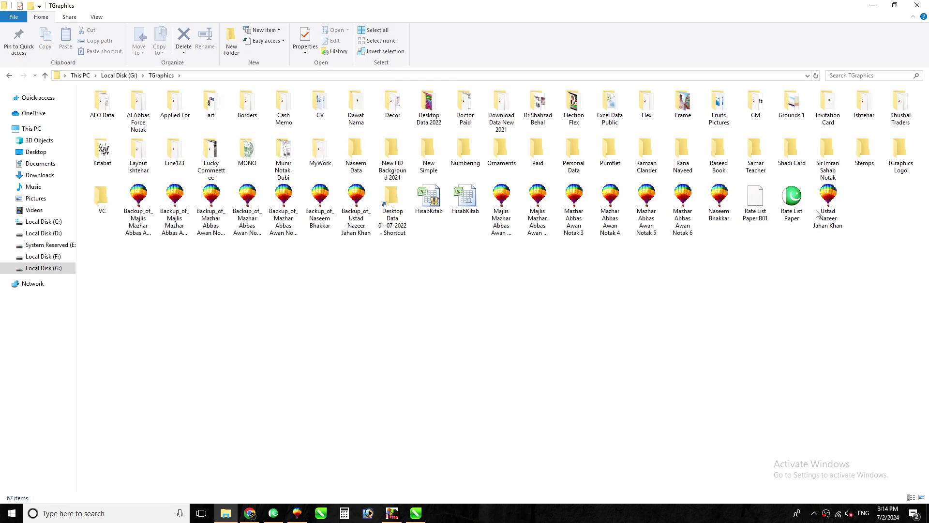
double_click(901, 150)
double_click(103, 103)
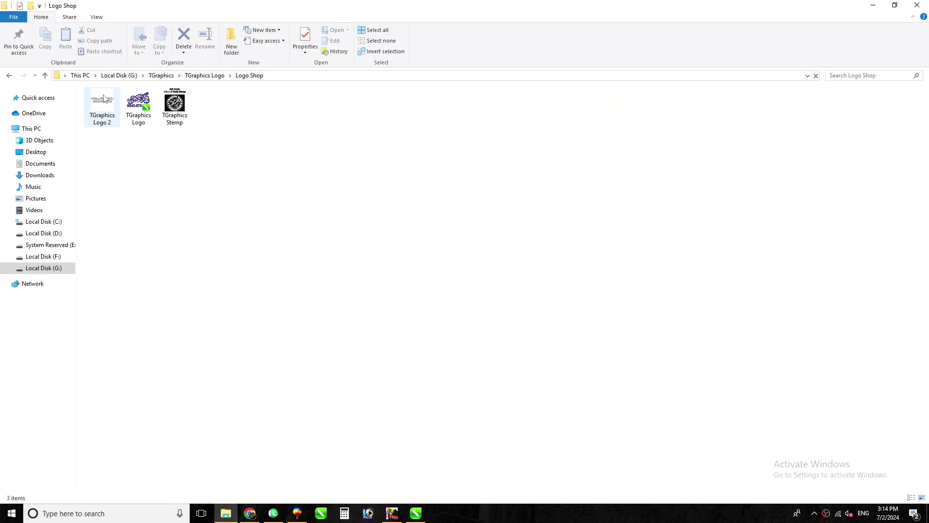
Import TGraphics Logo 2 into the CorelDRAW banner and place it on the lower dark green corner shape.
drag(102, 103, 334, 452)
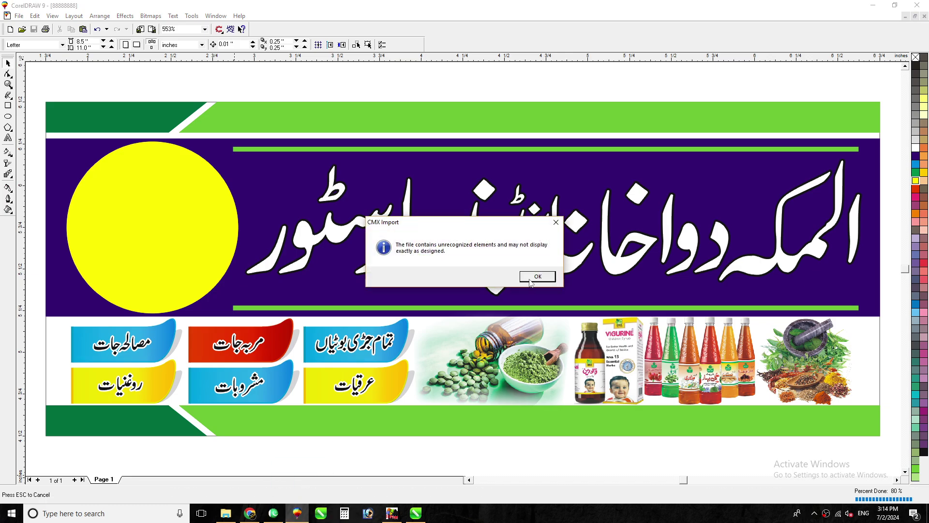
click(537, 276)
drag(441, 426, 396, 437)
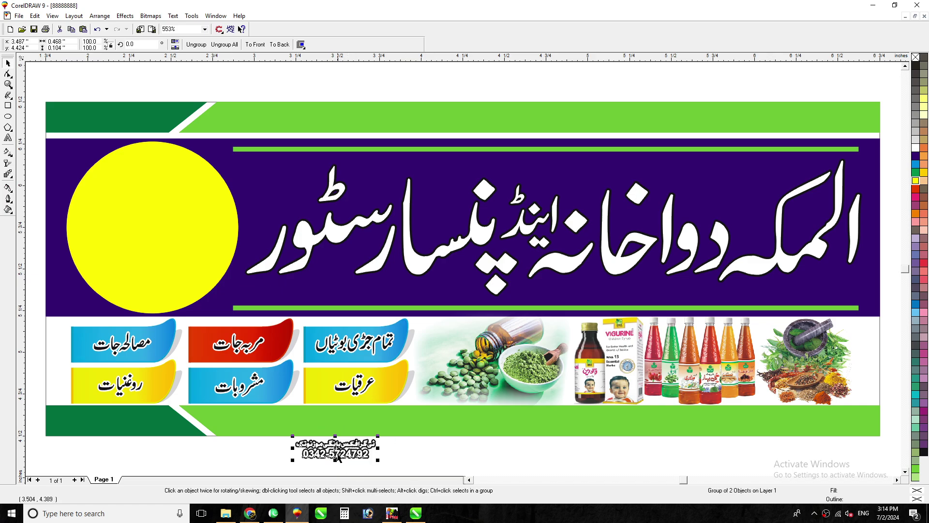
drag(339, 453, 122, 423)
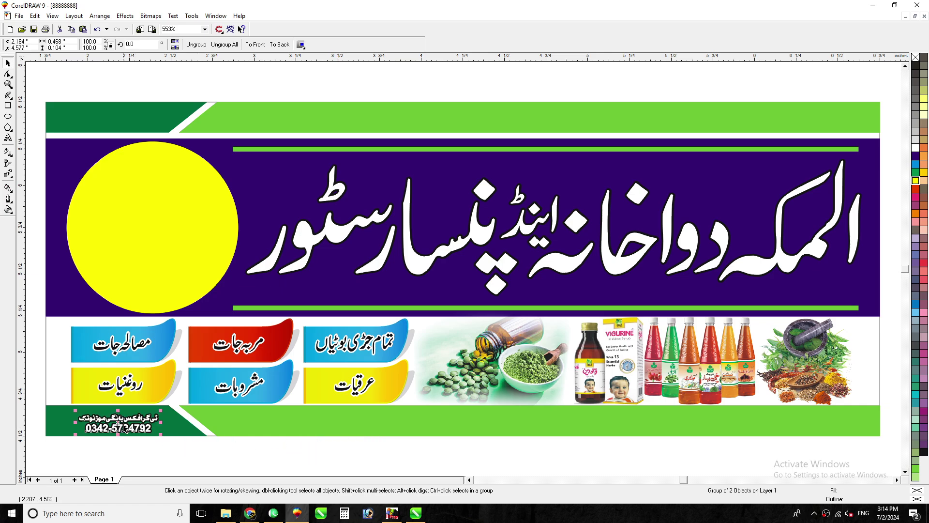
Remove the black outline from the imported shop name and phone number.
key(z)
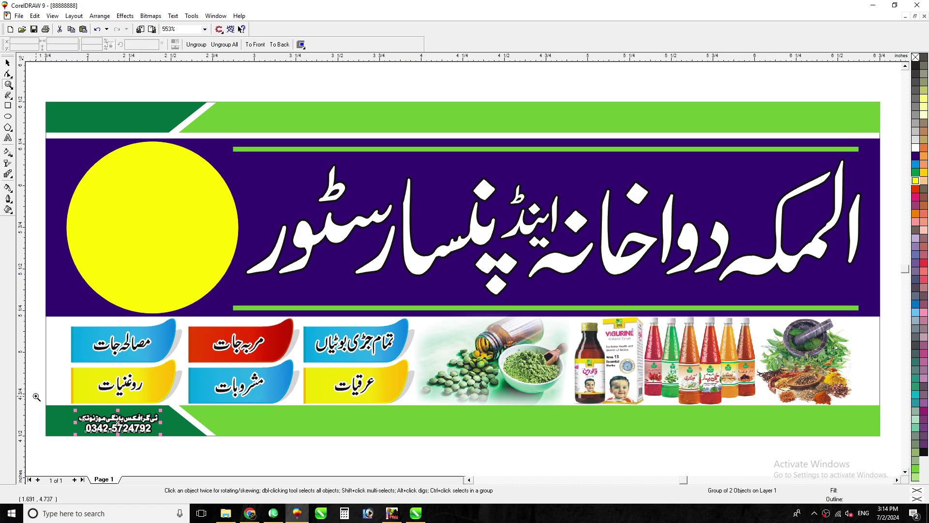
drag(37, 397, 216, 453)
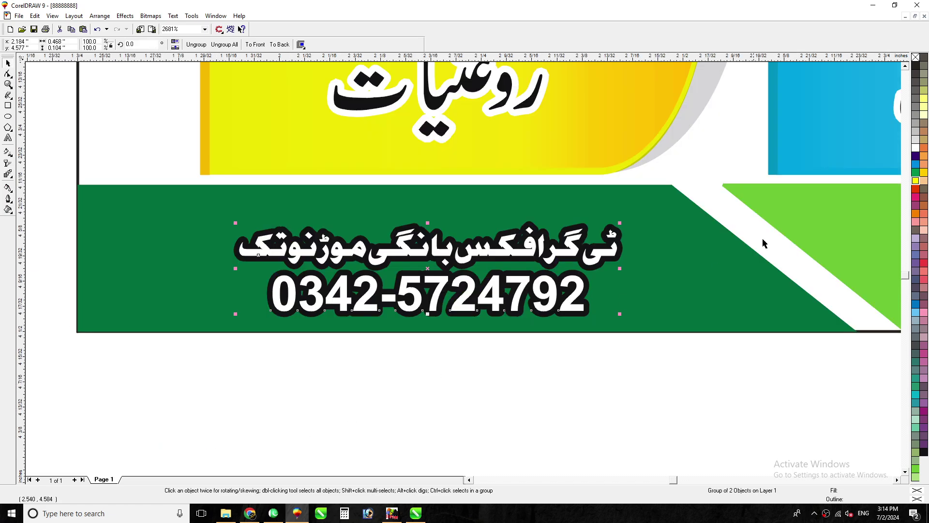
right_click(916, 58)
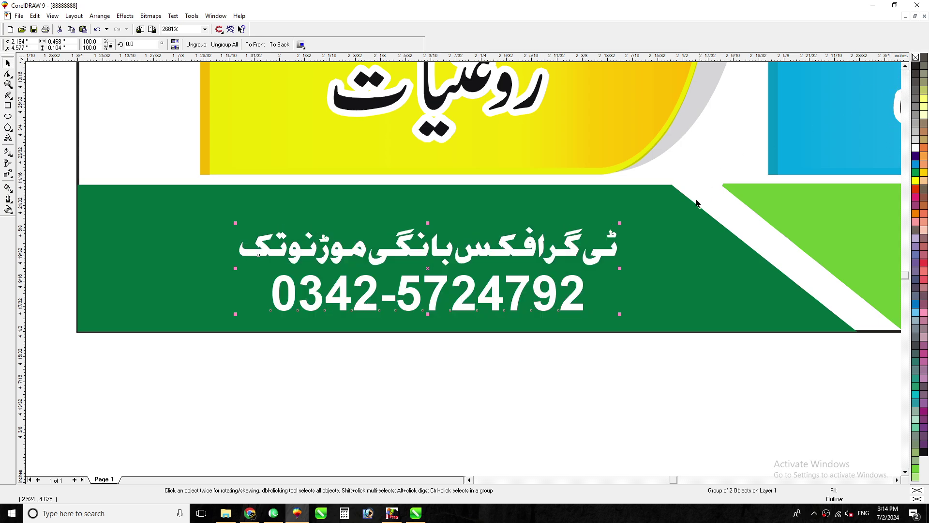
Enlarge the shop name and phone number to about 0.644 by 0.144 inches and position them within the dark green corner shape.
drag(505, 251, 444, 237)
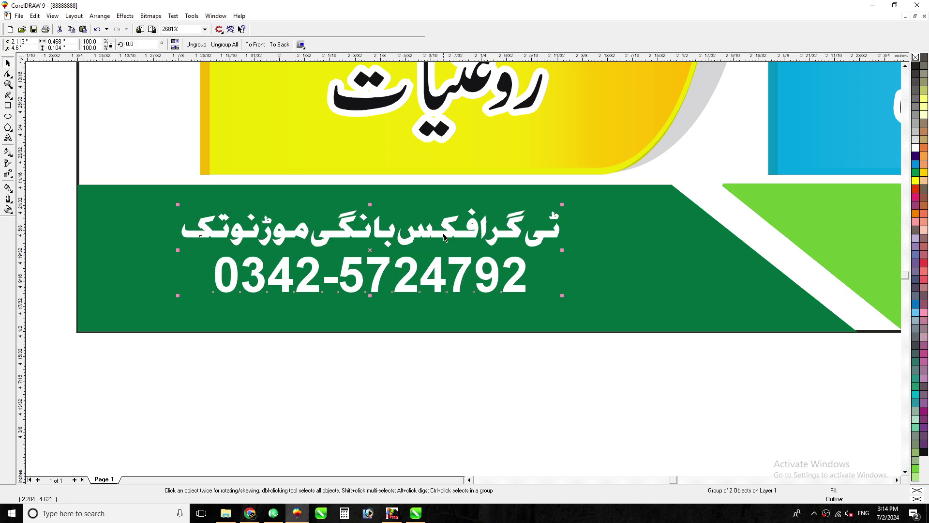
key(Left)
key(Left)
key(Left)
key(Up)
key(Up)
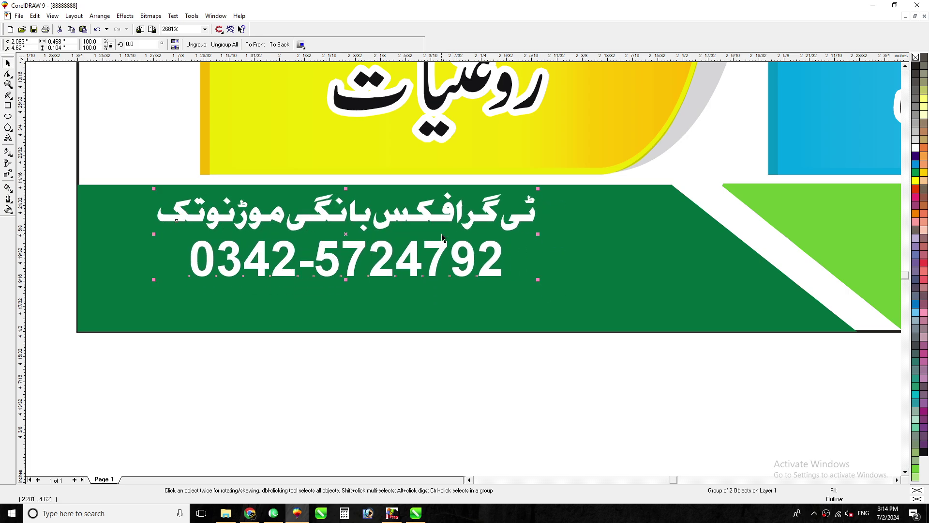
key(Left)
drag(530, 279, 672, 357)
key(Left)
key(Left)
key(Left)
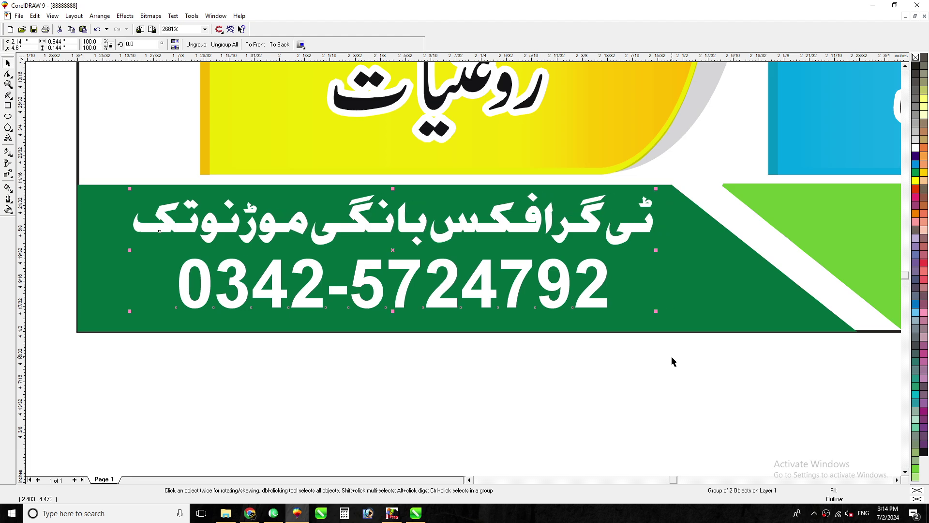
key(Down)
Centre the shop name and phone number vertically on the lower strip and nudge them left within the dark green corner shape.
shift+click(691, 263)
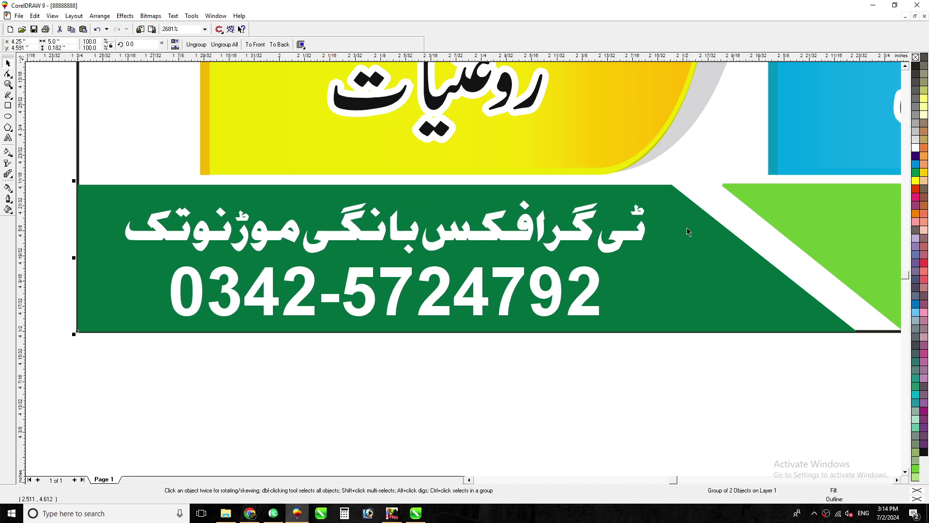
click(599, 397)
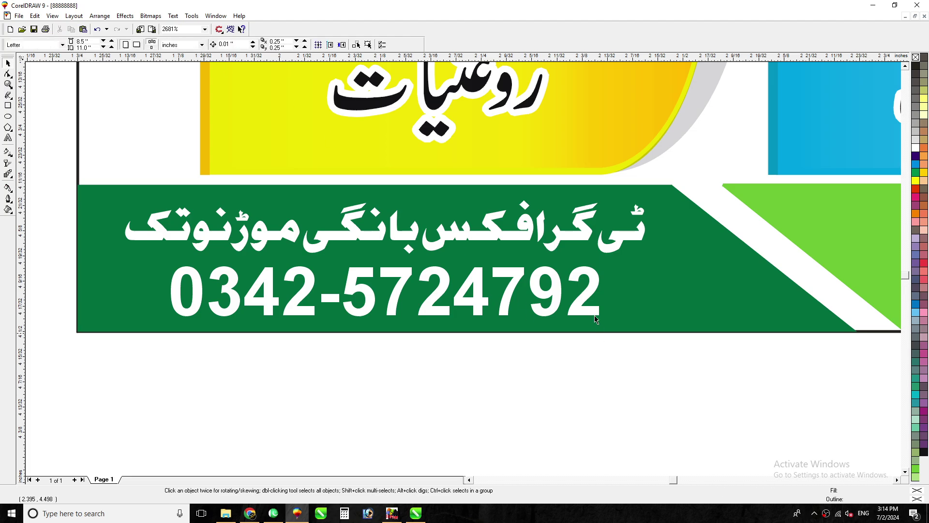
click(584, 299)
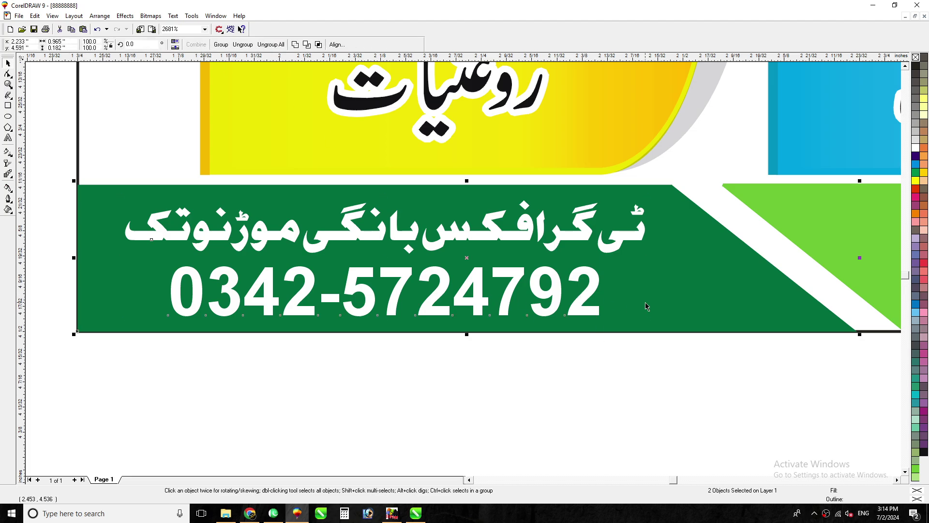
click(641, 383)
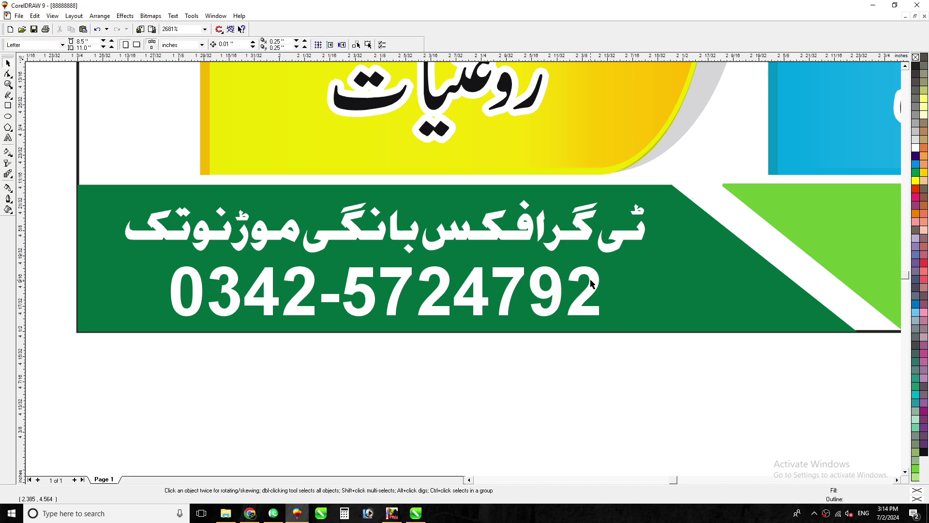
click(590, 283)
key(Left)
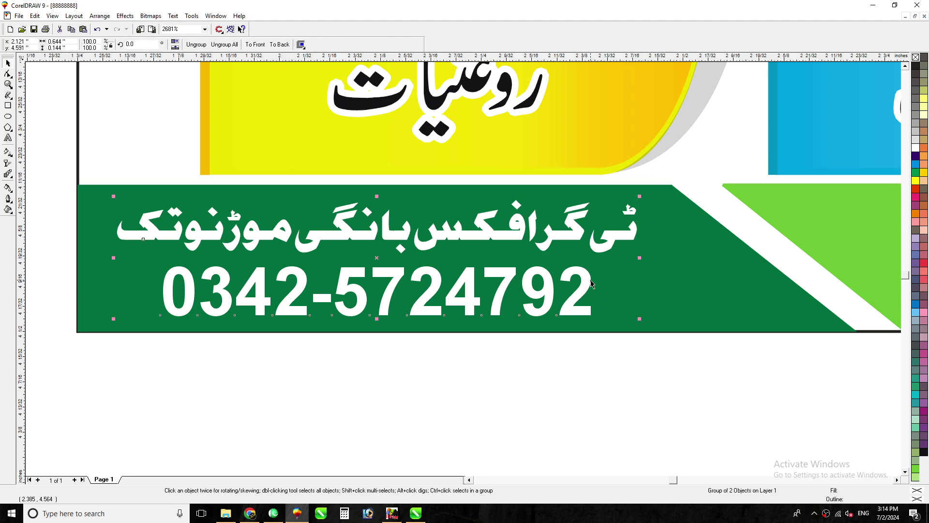
Give the shop name and phone number a 0.5-point black outline placed behind the fill.
key(F12)
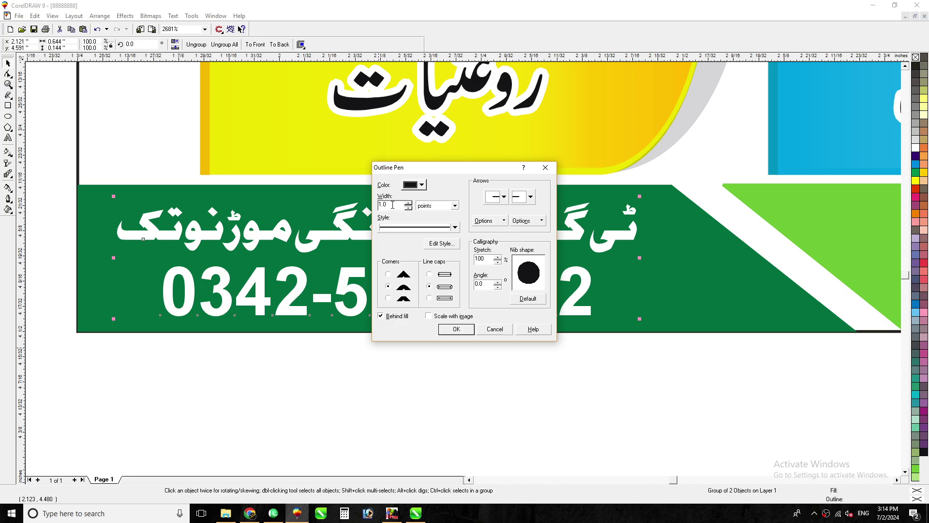
click(455, 328)
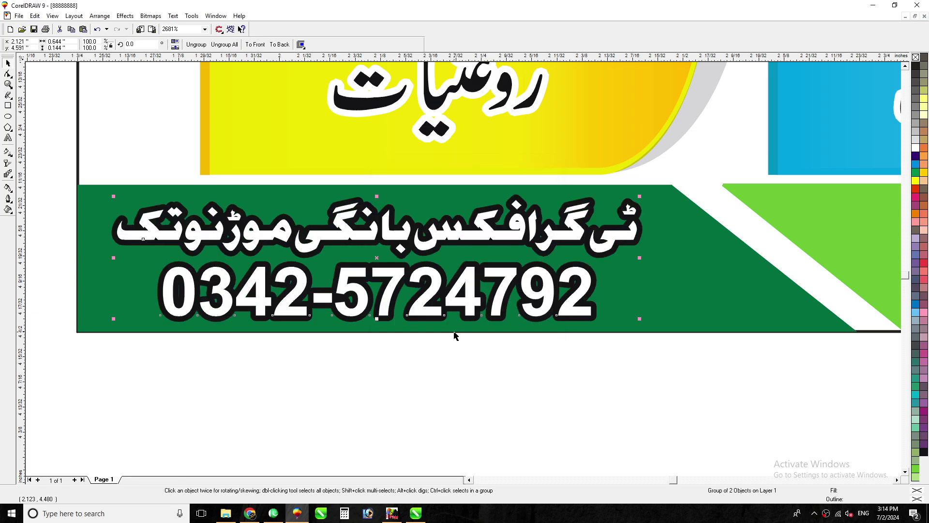
key(F12)
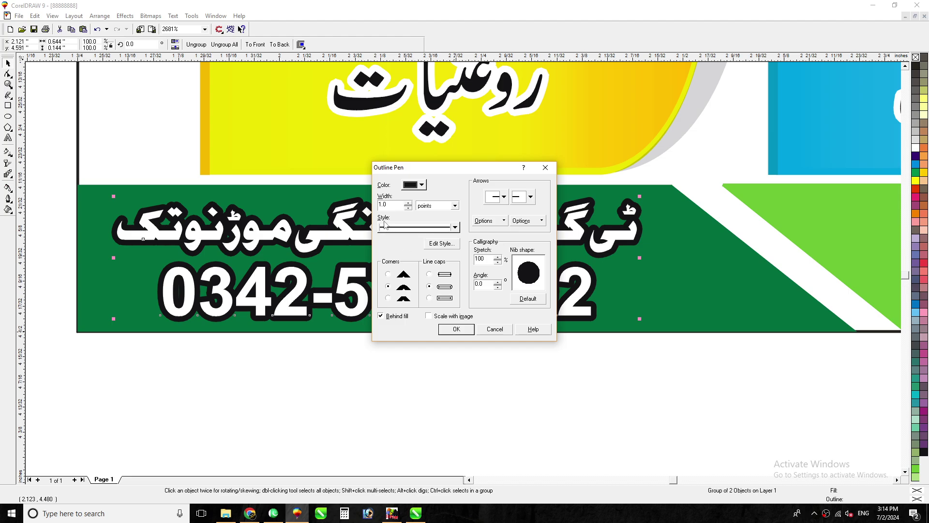
double_click(387, 205)
text(0.5)
key(Return)
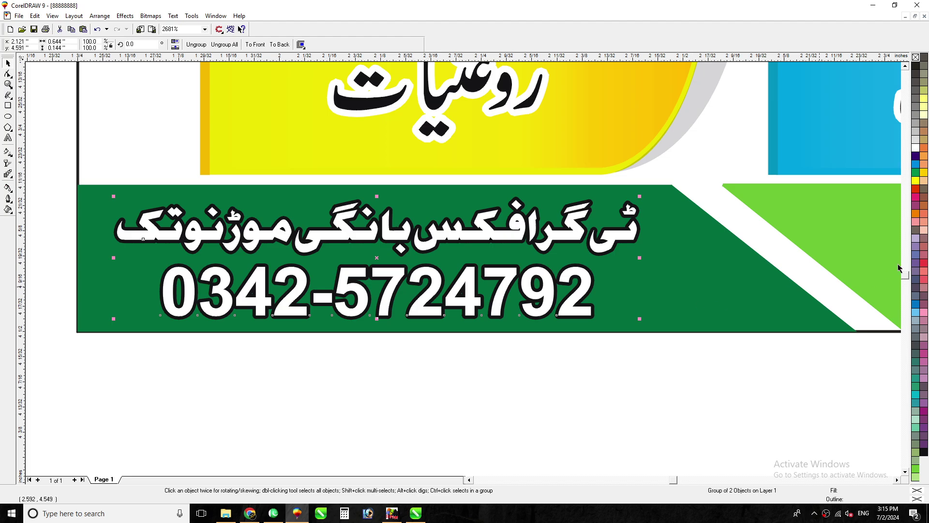
Fill the shop name and phone number with yellow.
click(915, 182)
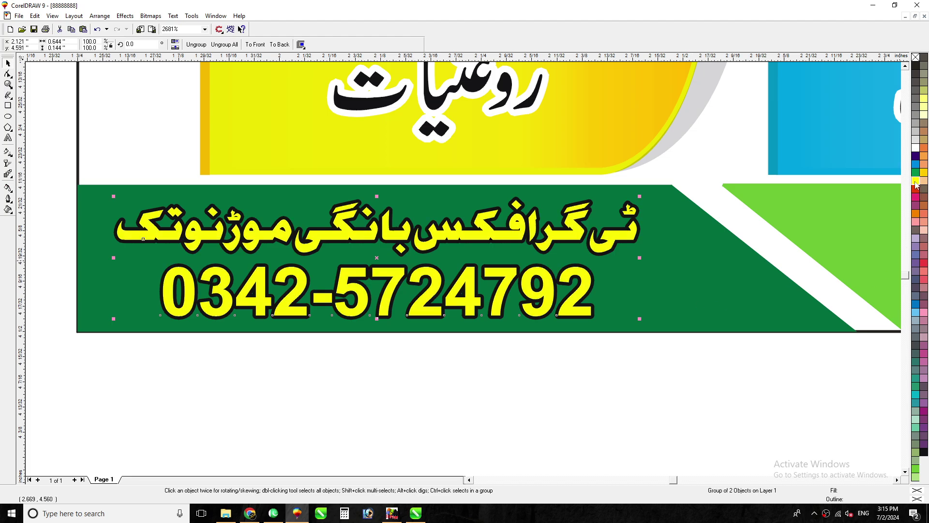
key(F4)
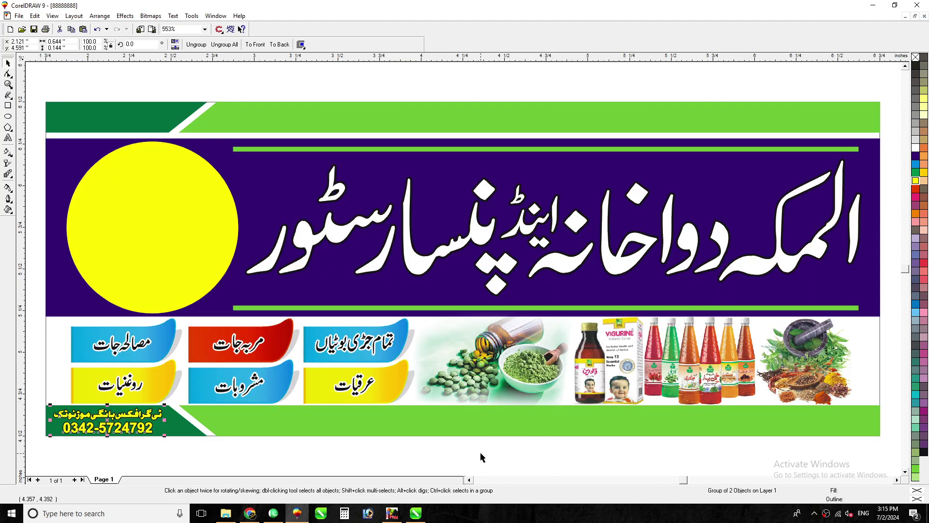
key(Escape)
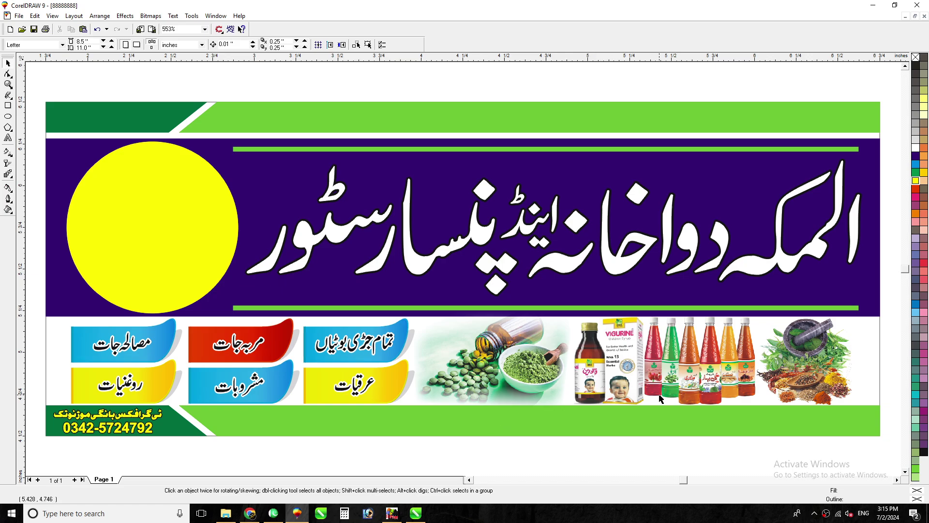
Centre the pair of light green lines horizontally on the large Urdu store title.
click(622, 309)
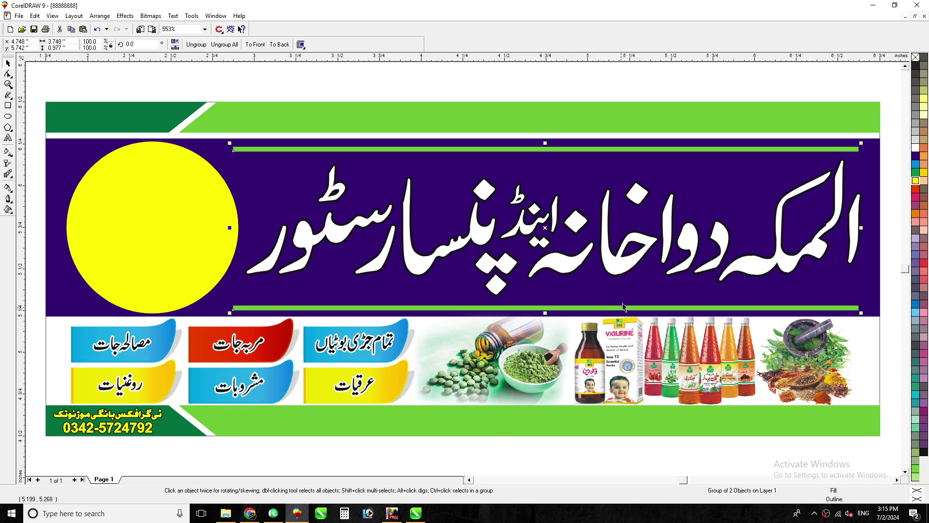
shift+click(617, 264)
key(Right)
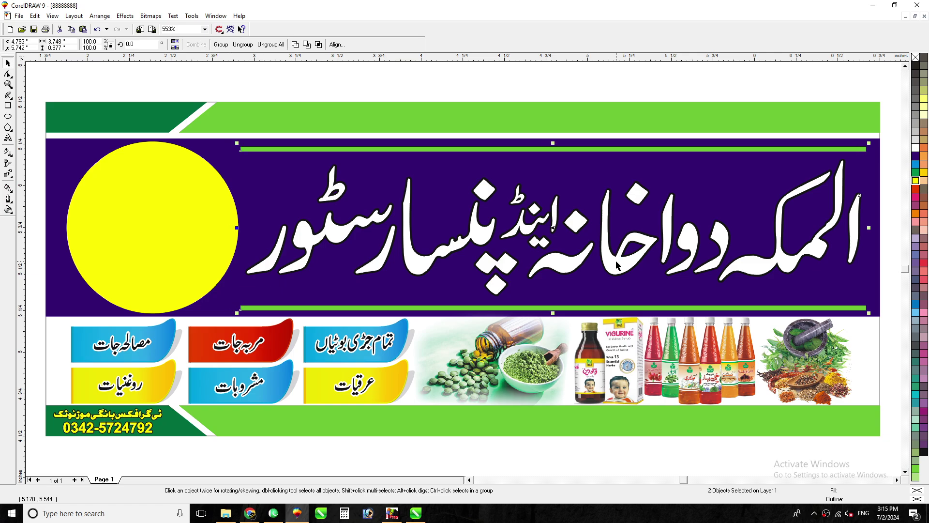
click(568, 84)
Group all objects of the banner and save the file.
key(F3)
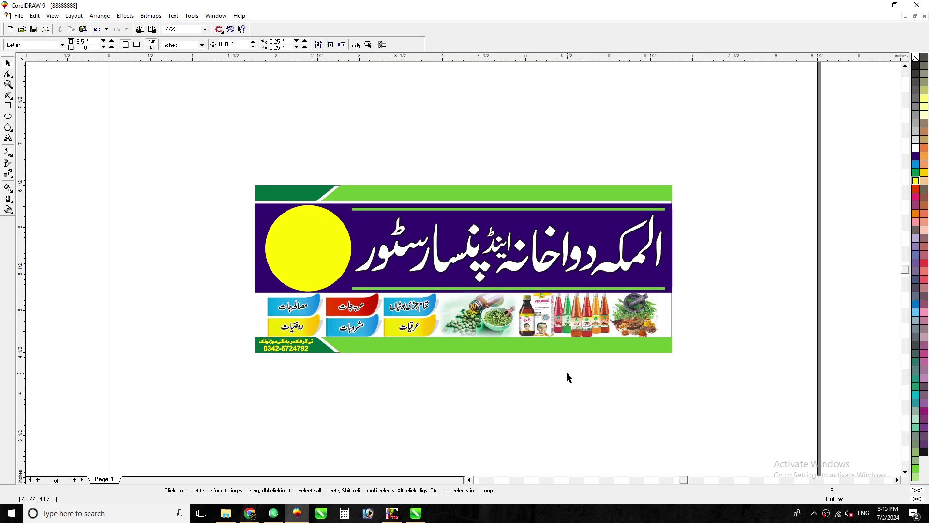
drag(240, 174, 697, 387)
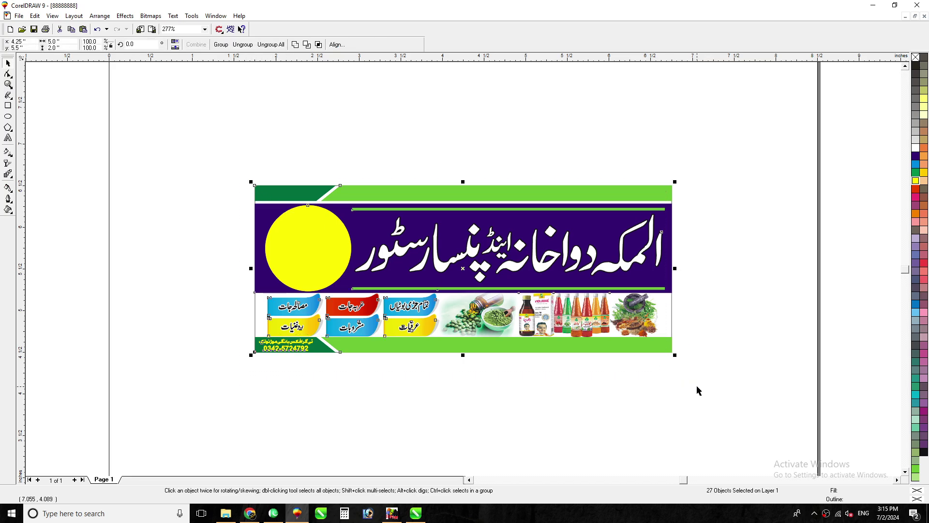
key(ctrl+g)
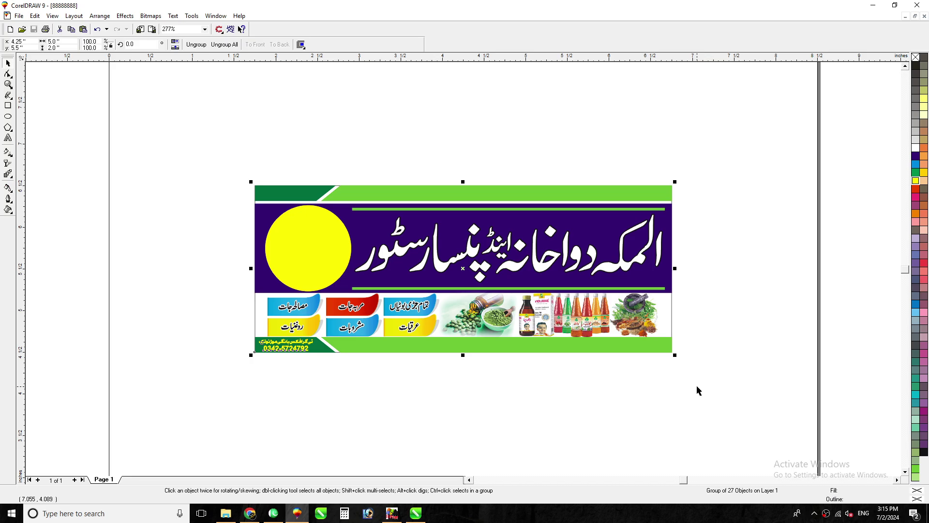
Preview the grouped banner in full screen and ungroup it.
key(shift+F2)
key(F9)
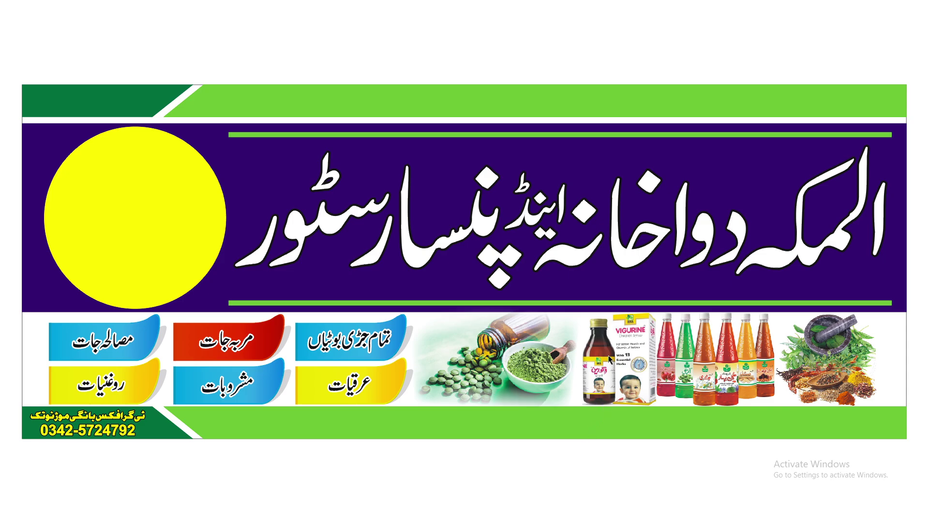
key(F9)
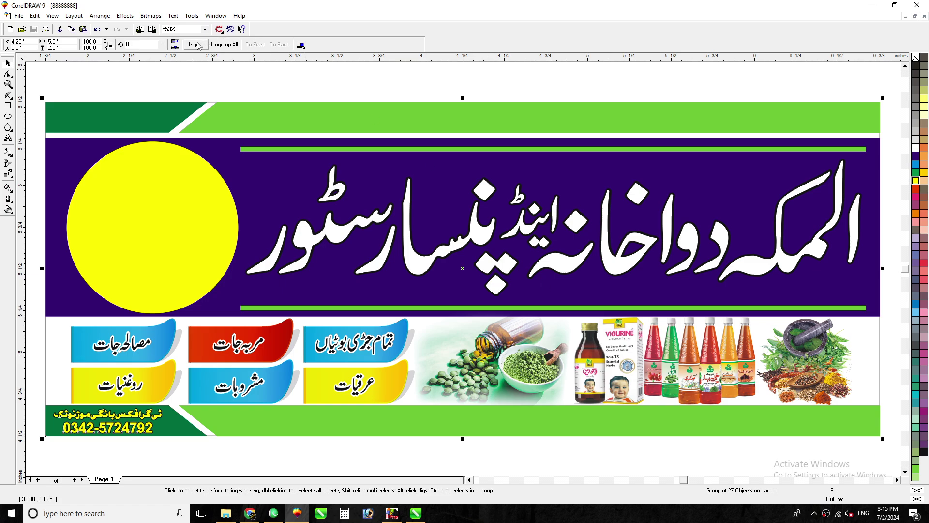
click(290, 86)
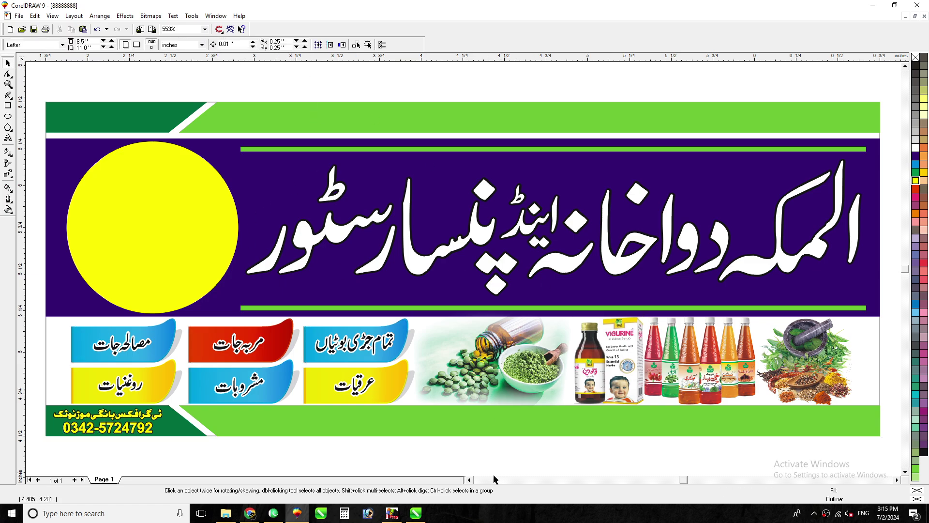
Add the artistic text "Logo" at 9 pt in the empty area beside the yellow circle.
click(468, 479)
click(469, 479)
key(F2)
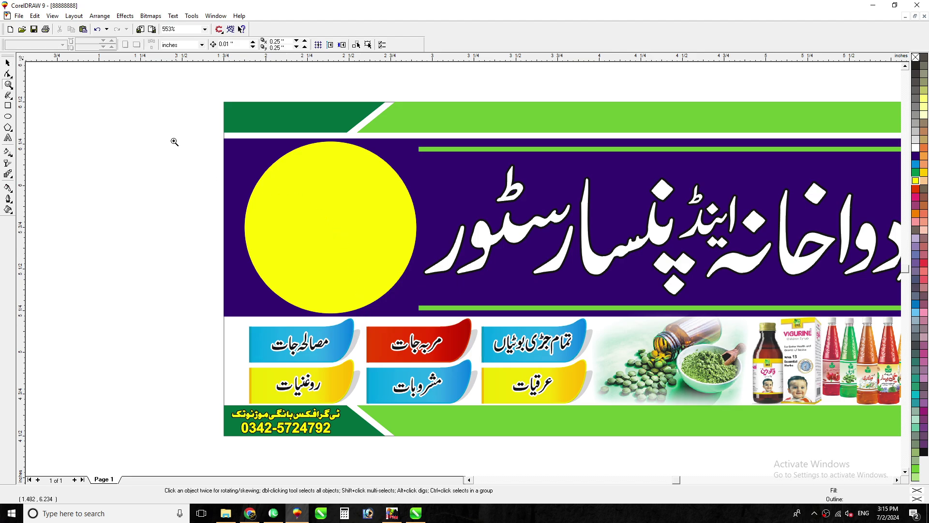
drag(171, 125, 475, 353)
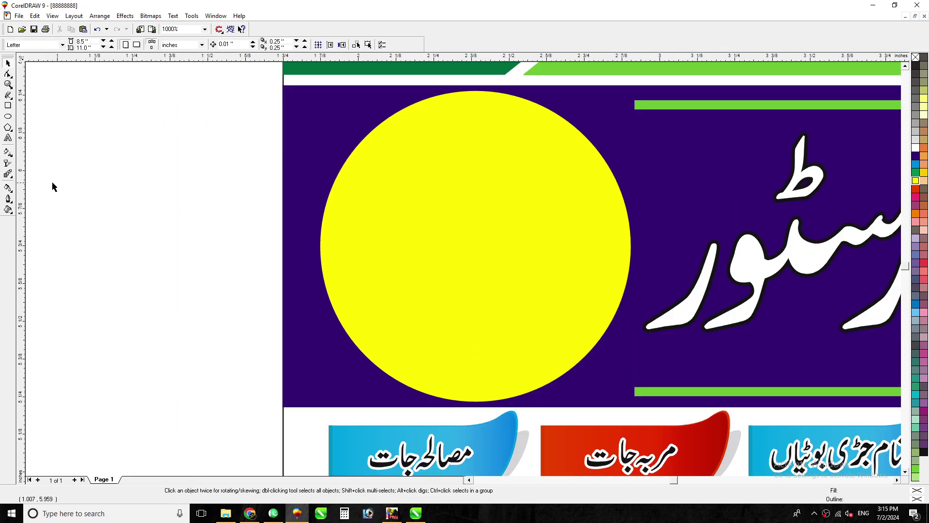
click(8, 139)
click(125, 245)
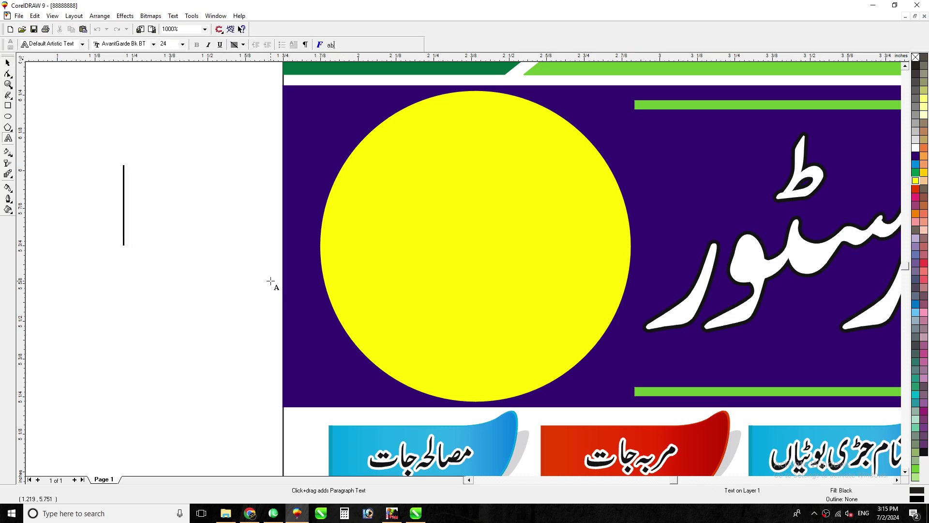
key(ctrl+KP_2)
key(ctrl+KP_2)
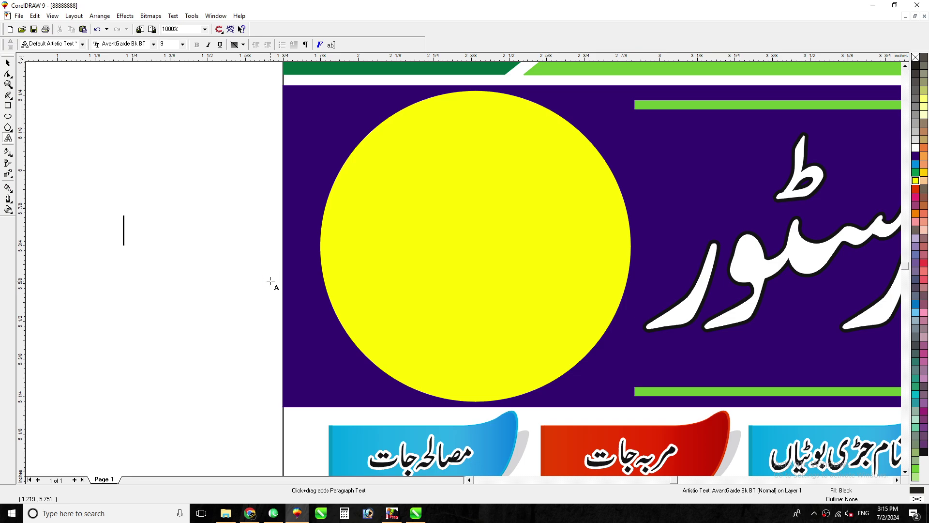
text(Logo)
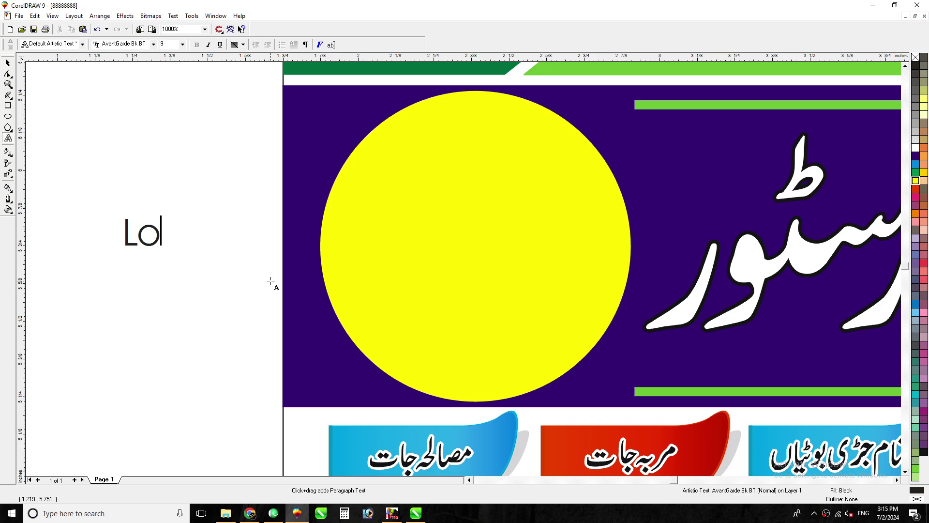
Set the "Logo" text in bold Arial.
click(8, 63)
click(214, 45)
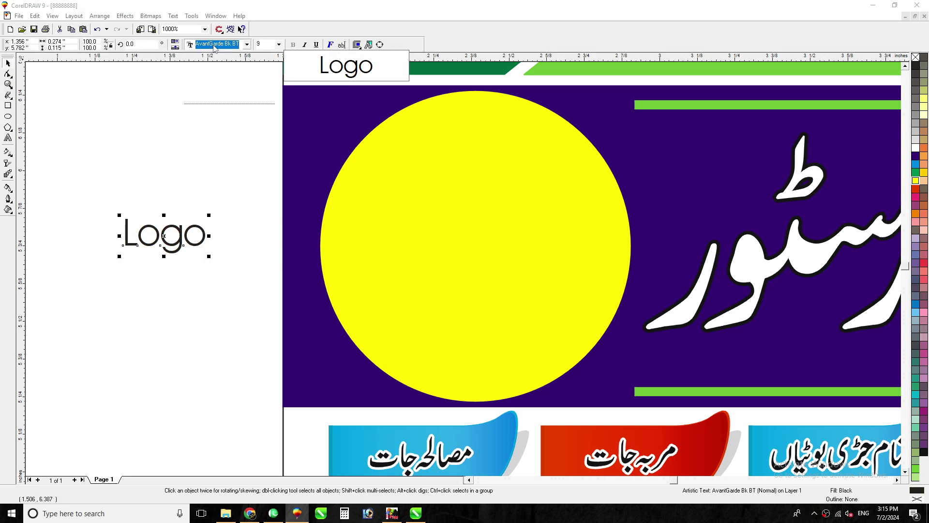
text(arial)
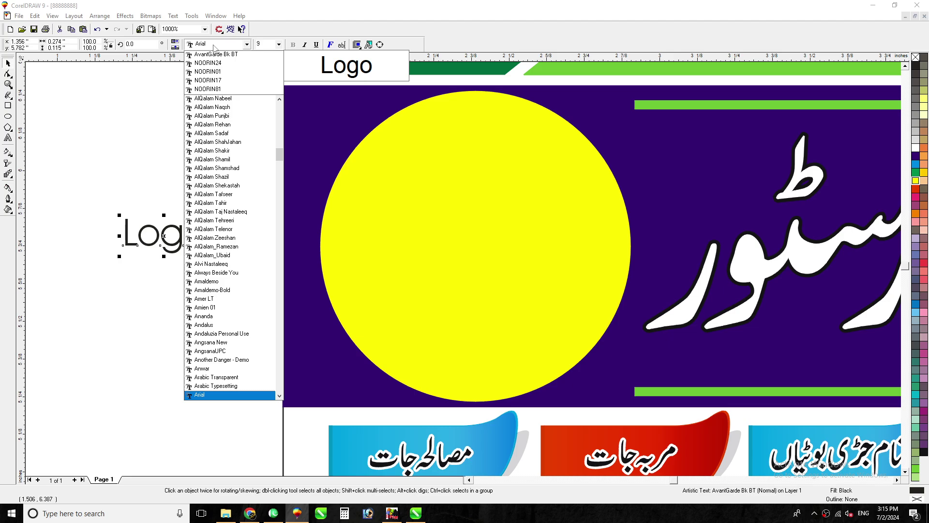
key(Return)
click(293, 45)
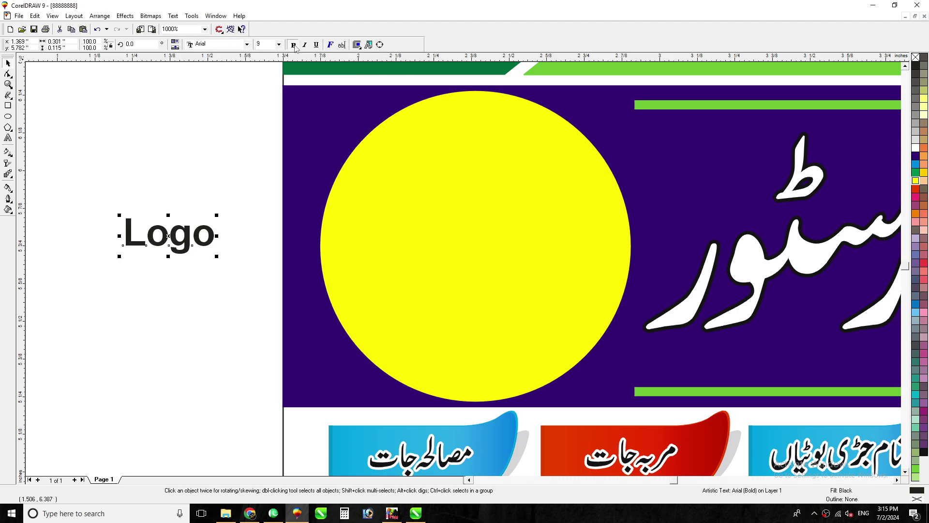
Move the "Logo" text onto the yellow circle, enlarge it to most of the circle's width and centre it both ways.
drag(170, 236, 428, 200)
drag(474, 221, 609, 359)
shift+click(527, 363)
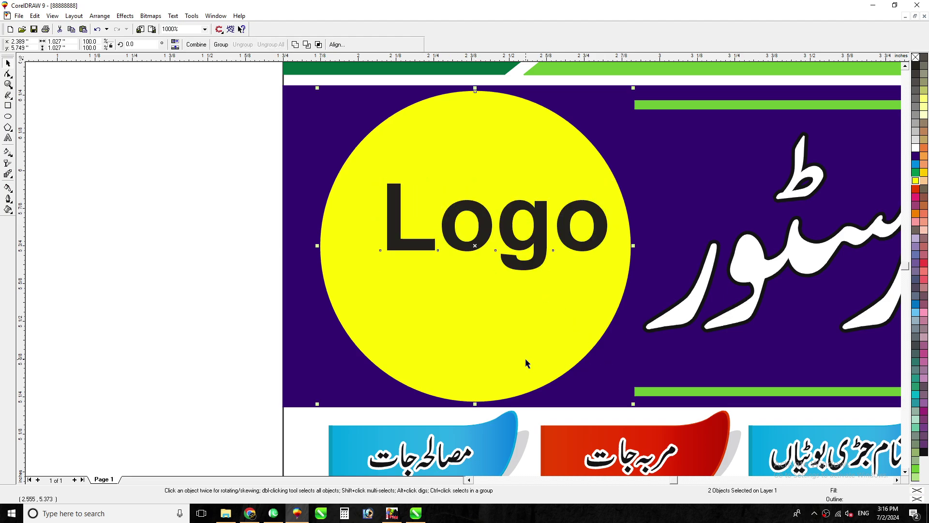
key(e)
key(c)
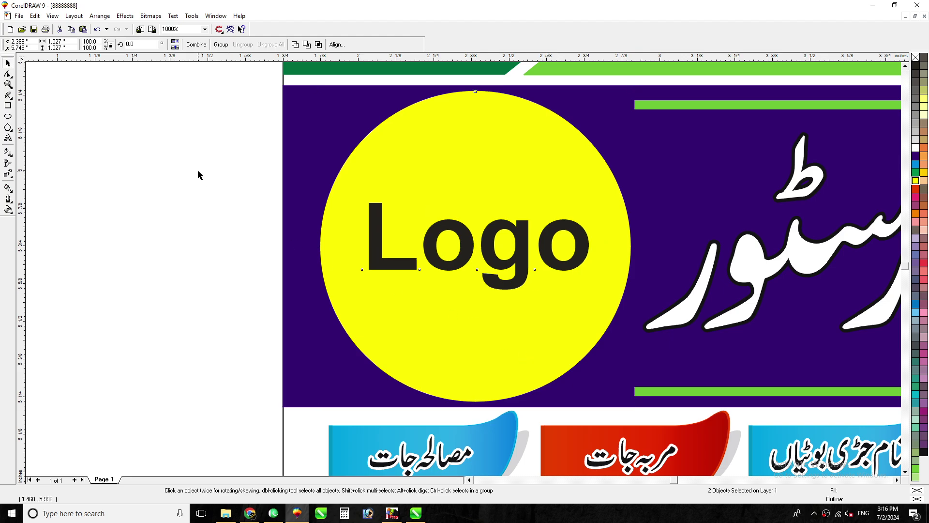
click(197, 169)
key(F4)
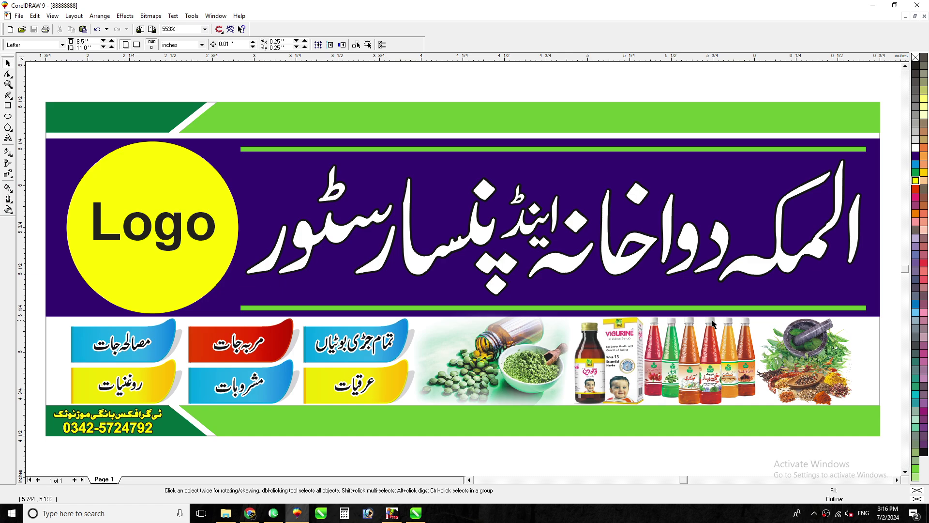
click(826, 514)
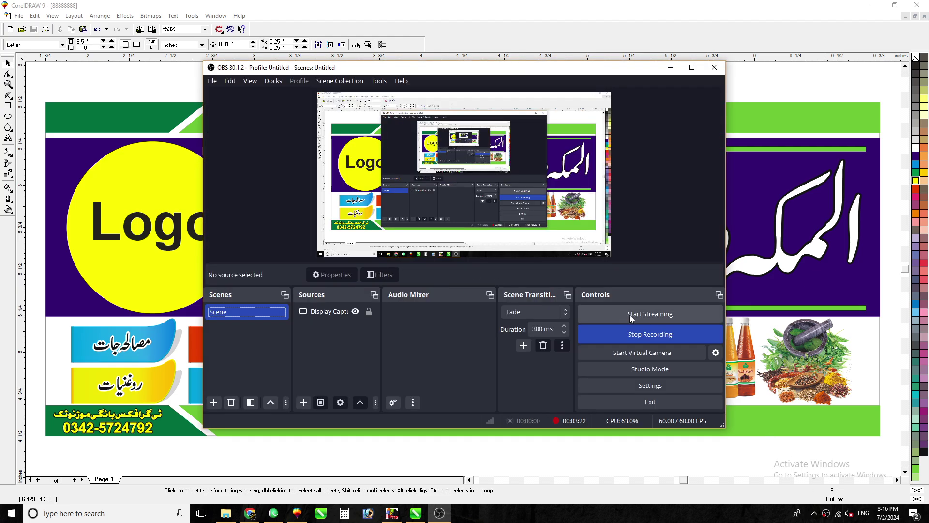